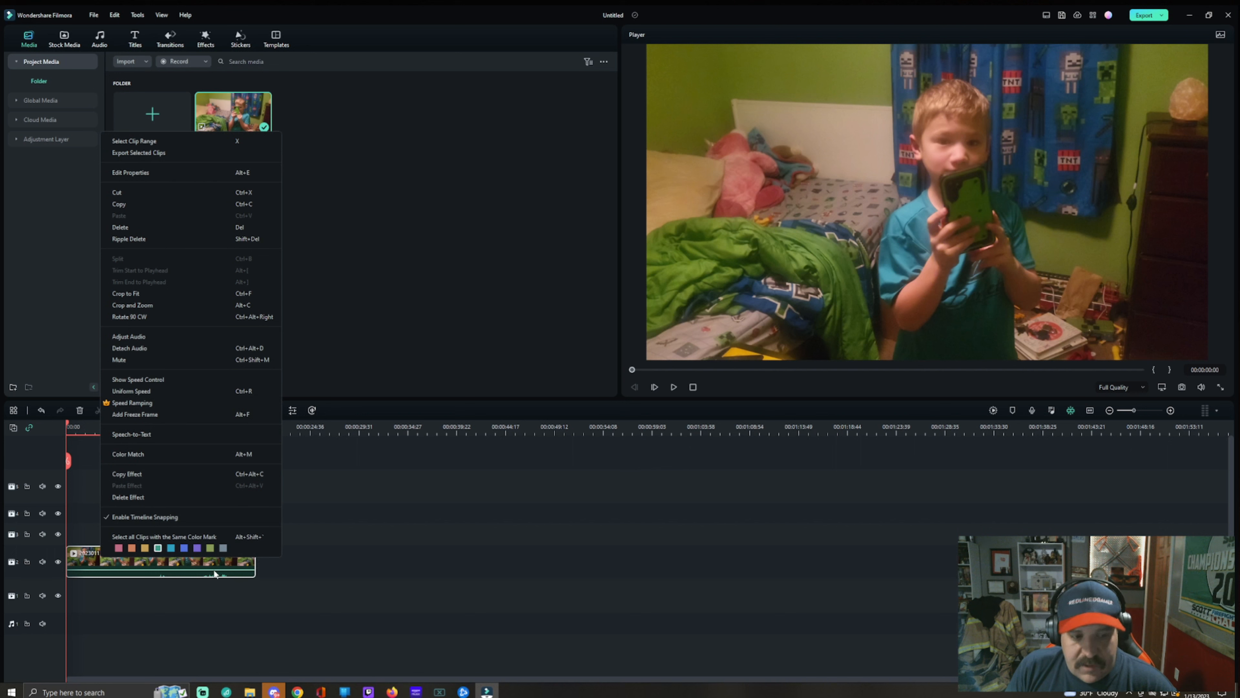
Play the clip through to watch the phone's movement and return the playhead to the start.
{"action": "left_click", "coordinate": [187, 359]}
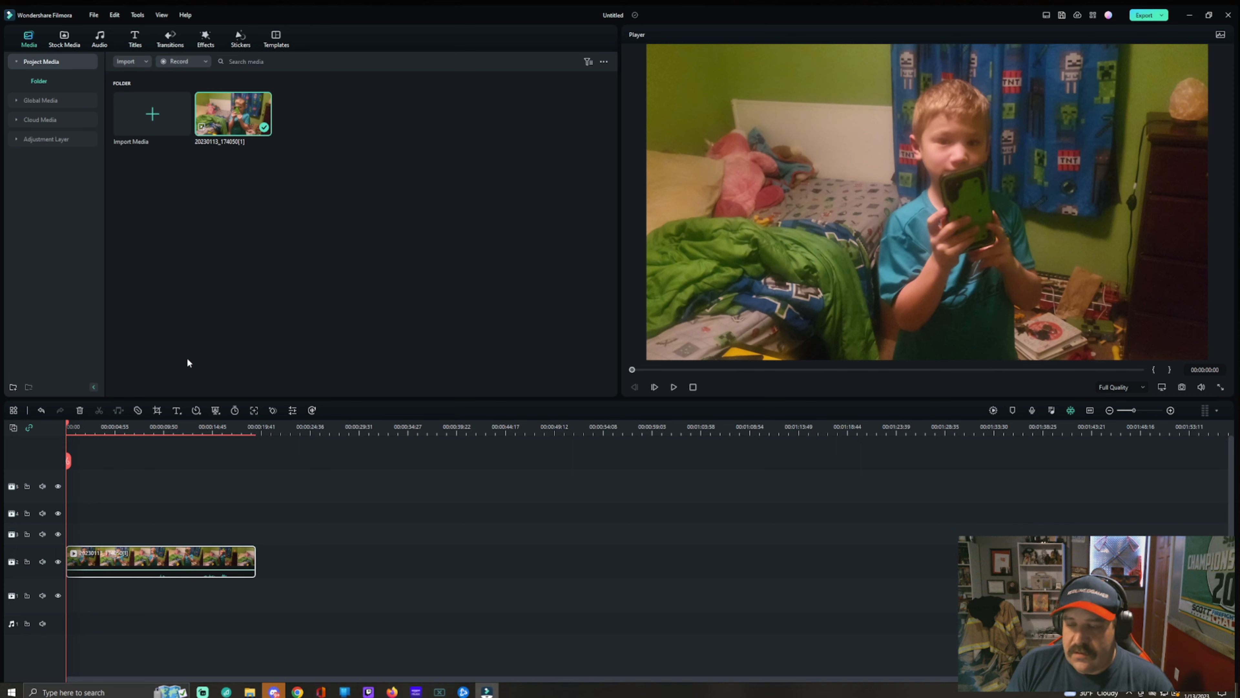
{"action": "key", "text": "space"}
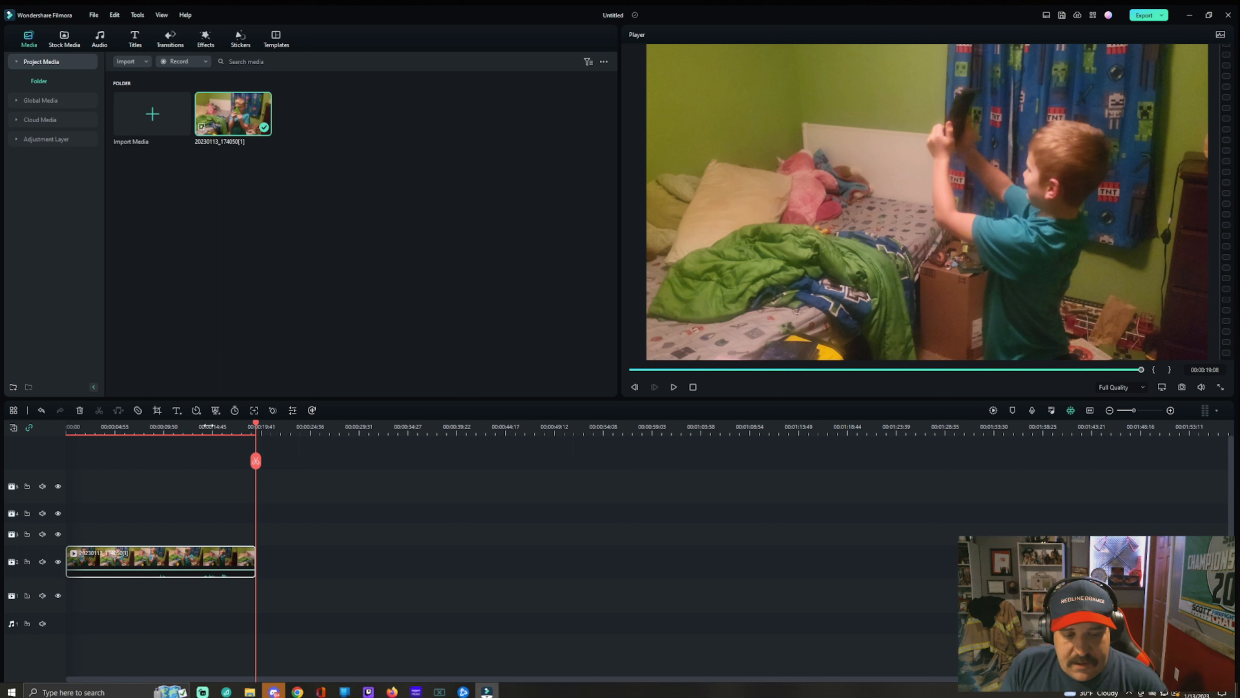
{"action": "left_click_drag", "start_coordinate": [257, 425], "coordinate": [50, 465]}
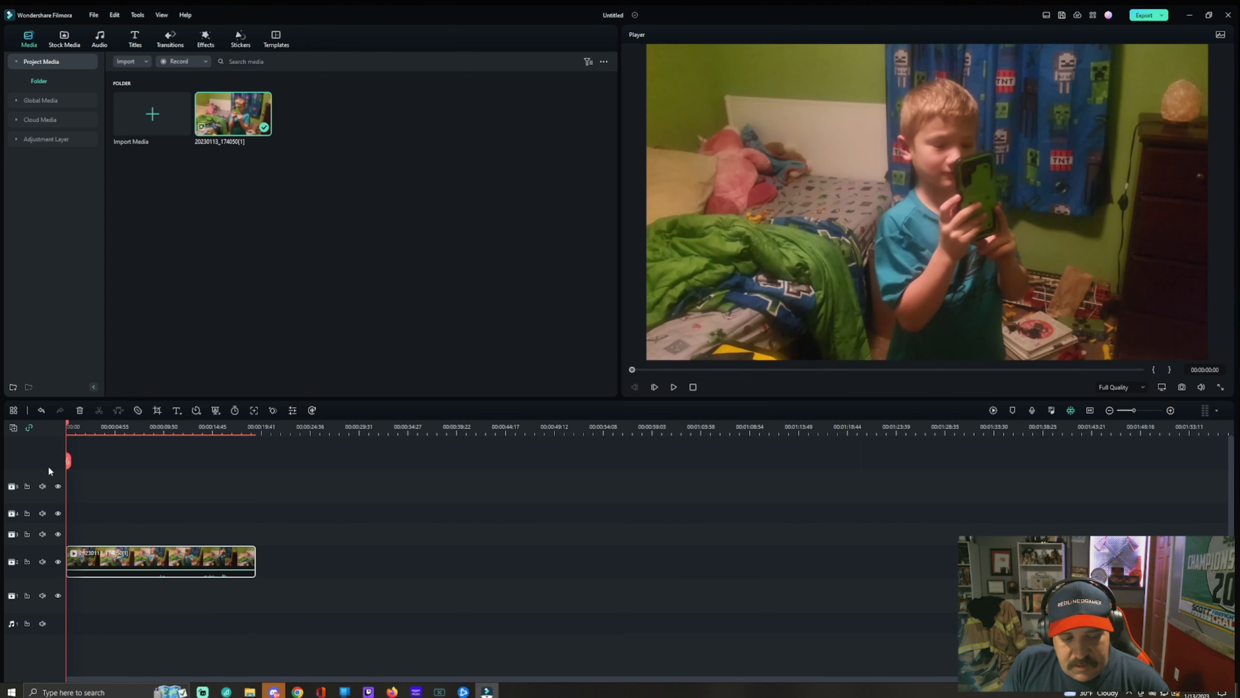
Open the video clip's AI tools and enable Motion Tracking.
{"action": "double_click", "coordinate": [144, 551]}
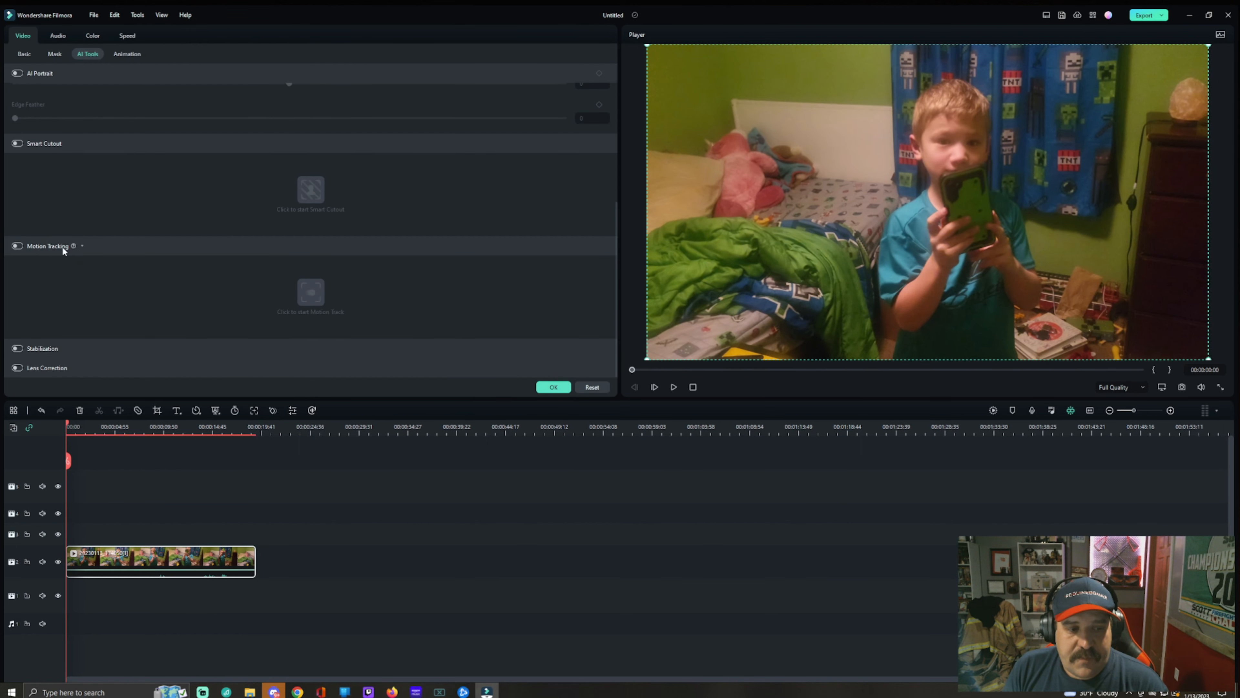
{"action": "left_click", "coordinate": [25, 54]}
{"action": "left_click", "coordinate": [89, 55]}
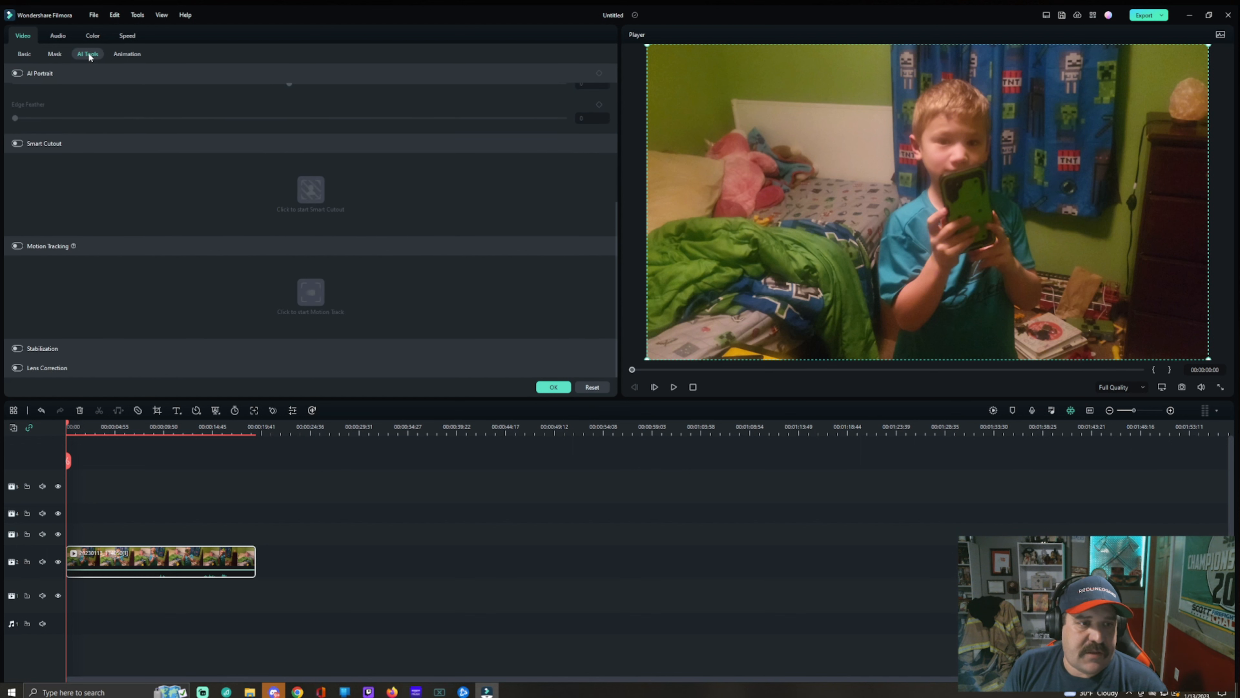
{"action": "left_click", "coordinate": [17, 246]}
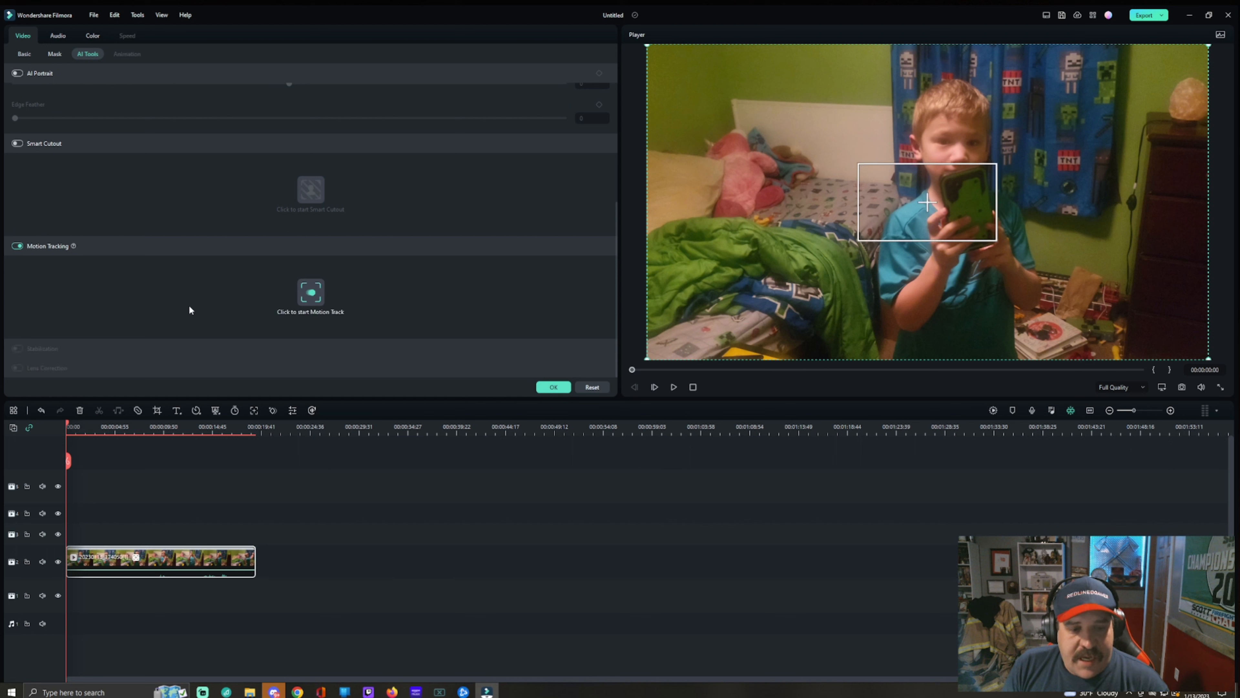
Fit the tracking box tightly around the boy's phone in the first frame and run the motion tracking.
{"action": "left_click_drag", "start_coordinate": [1001, 202], "coordinate": [1020, 211]}
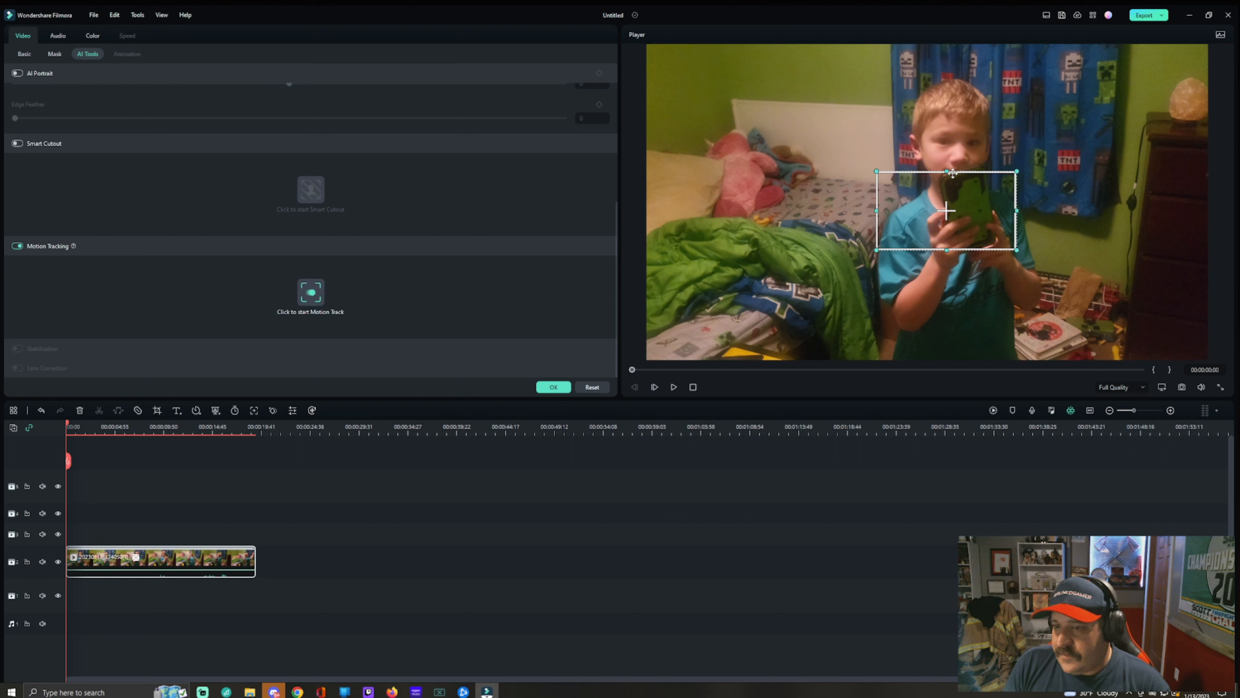
{"action": "left_click_drag", "start_coordinate": [947, 174], "coordinate": [946, 154]}
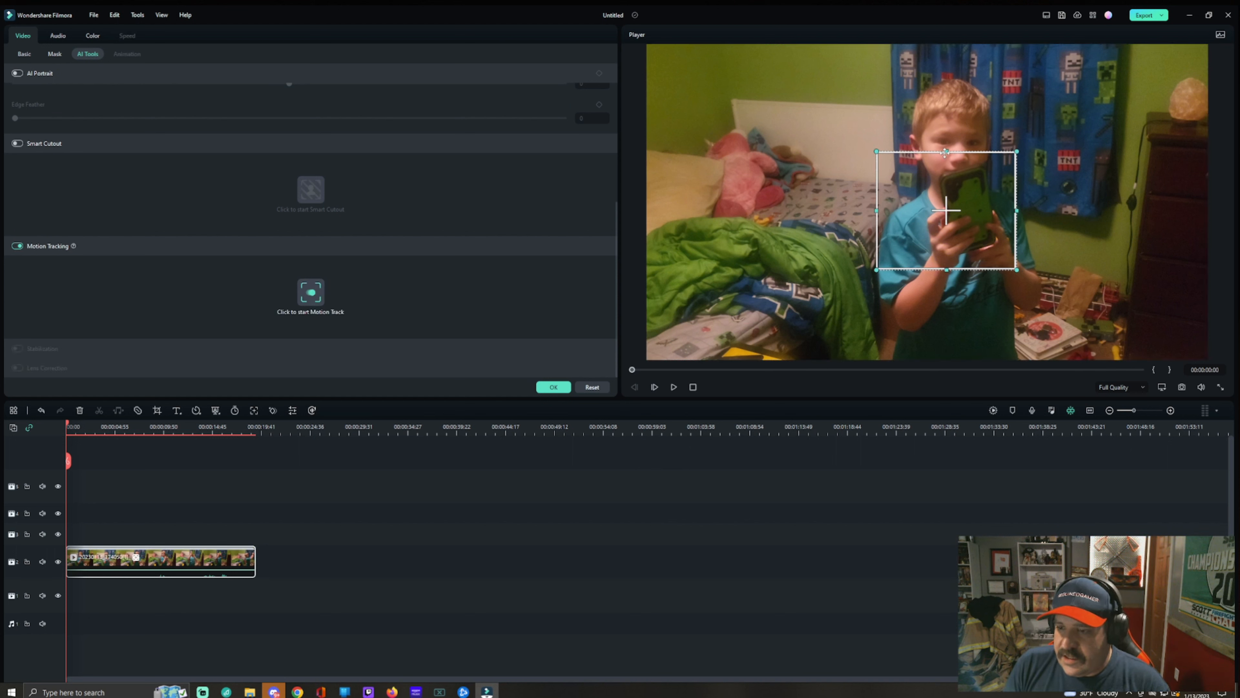
{"action": "left_click_drag", "start_coordinate": [877, 212], "coordinate": [901, 212]}
{"action": "left_click_drag", "start_coordinate": [934, 188], "coordinate": [969, 163]}
{"action": "left_click_drag", "start_coordinate": [968, 221], "coordinate": [942, 221]}
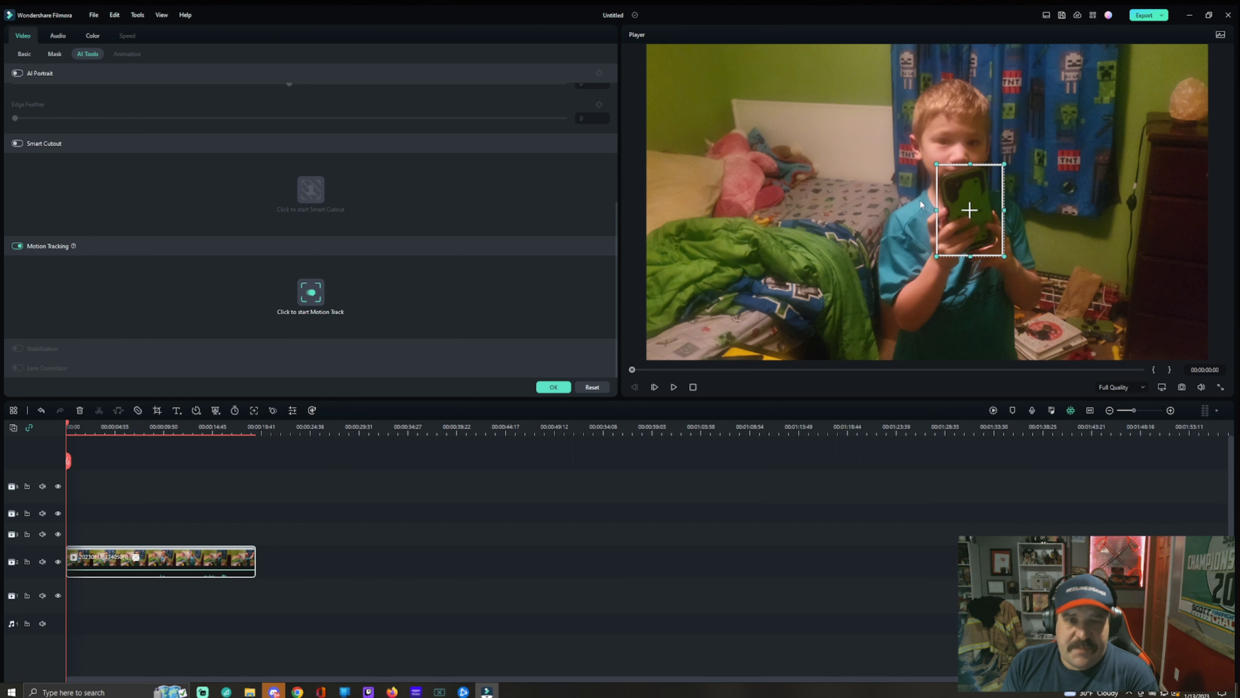
{"action": "left_click", "coordinate": [307, 295]}
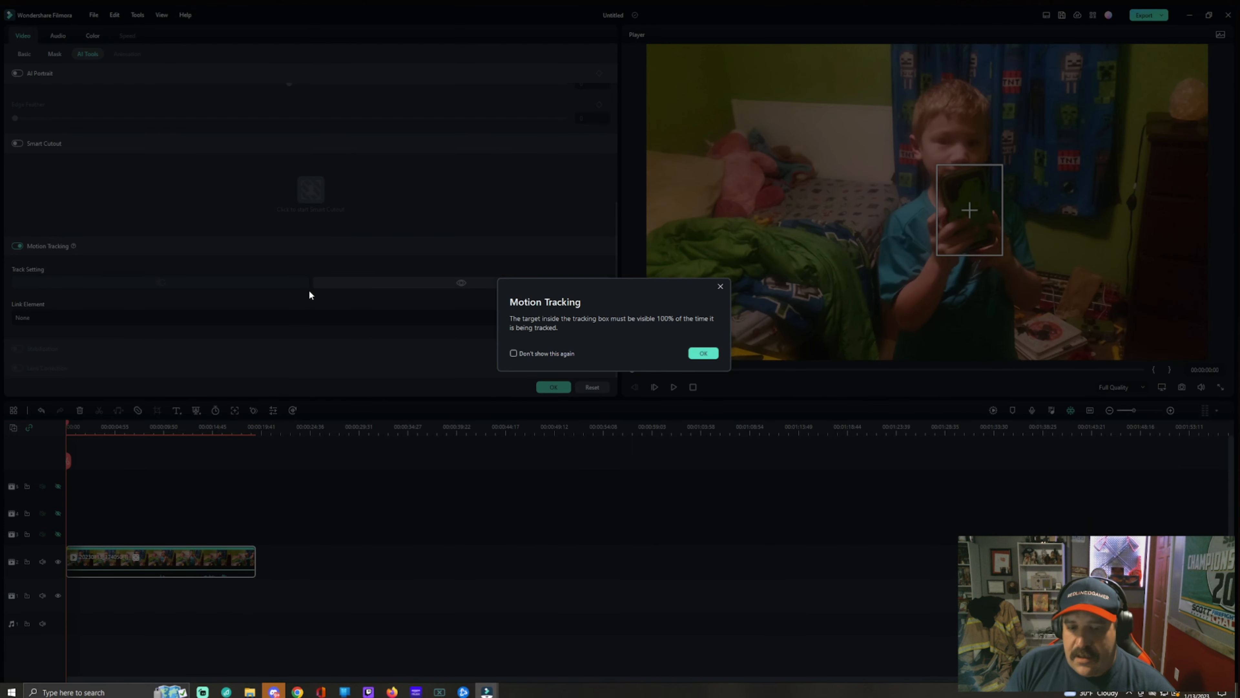
{"action": "left_click", "coordinate": [703, 353]}
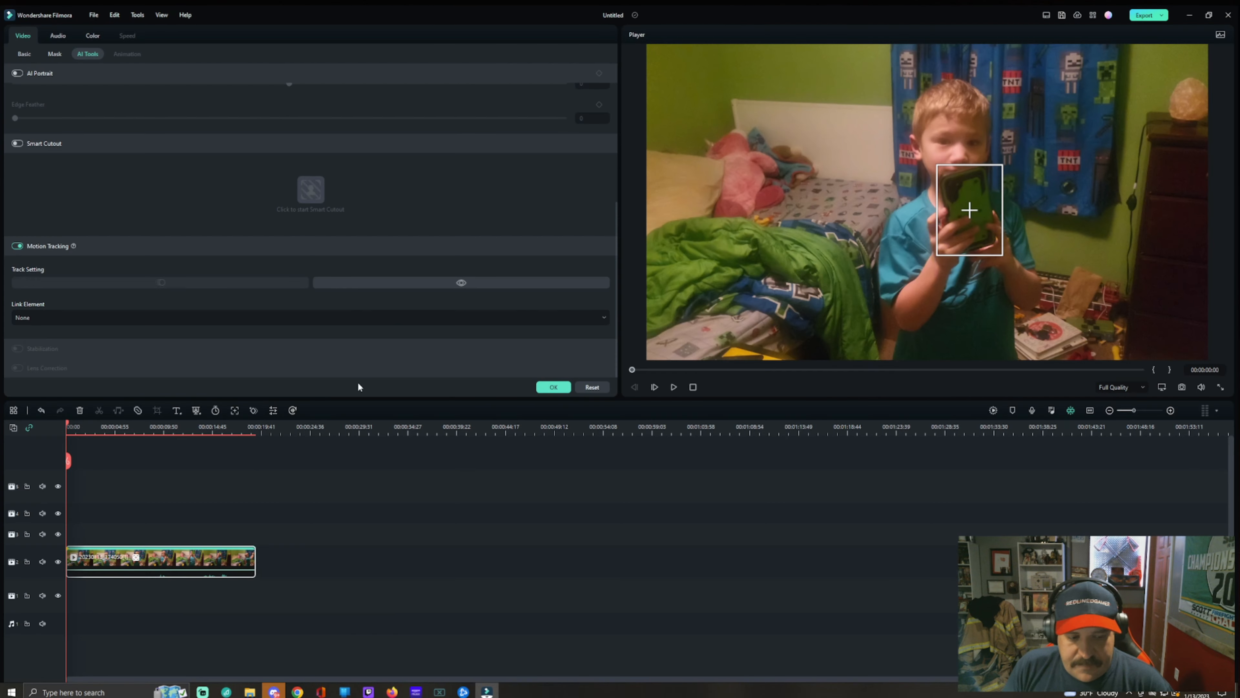
At 00:00:17:00, move the tracking box back onto the raised phone and rerun the motion tracking.
{"action": "left_click_drag", "start_coordinate": [68, 426], "coordinate": [235, 469]}
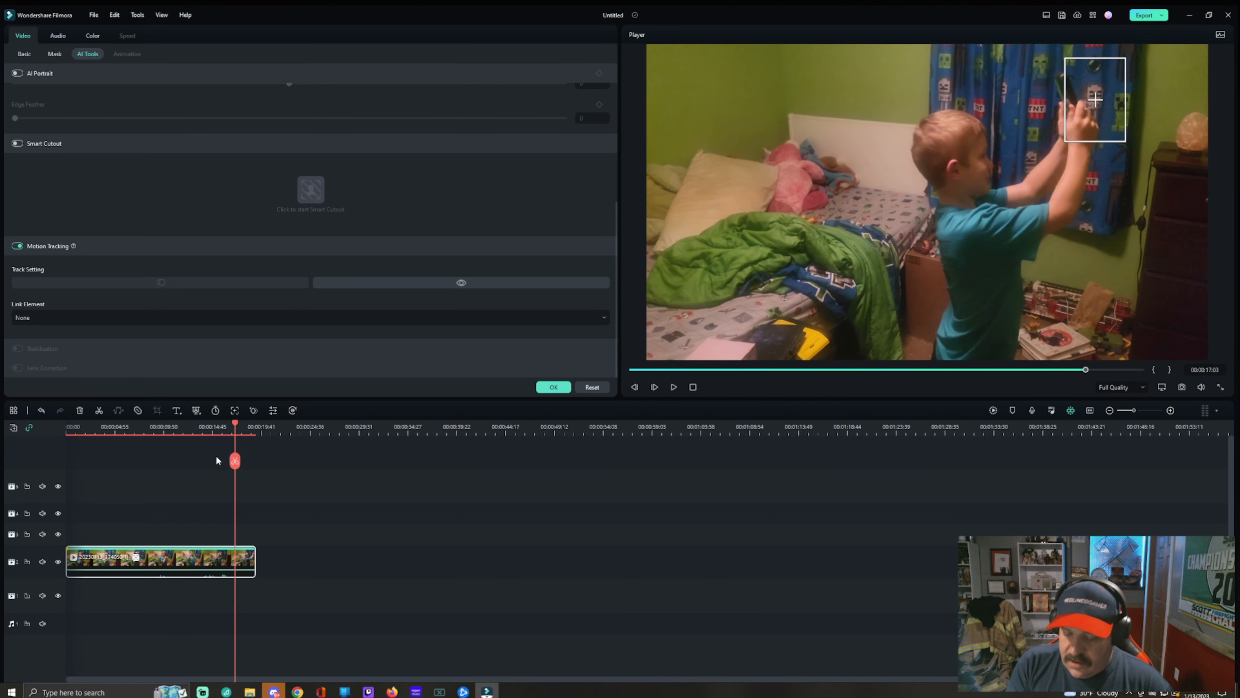
{"action": "key", "text": "Left"}
{"action": "key", "text": "Left"}
{"action": "key", "text": "Left"}
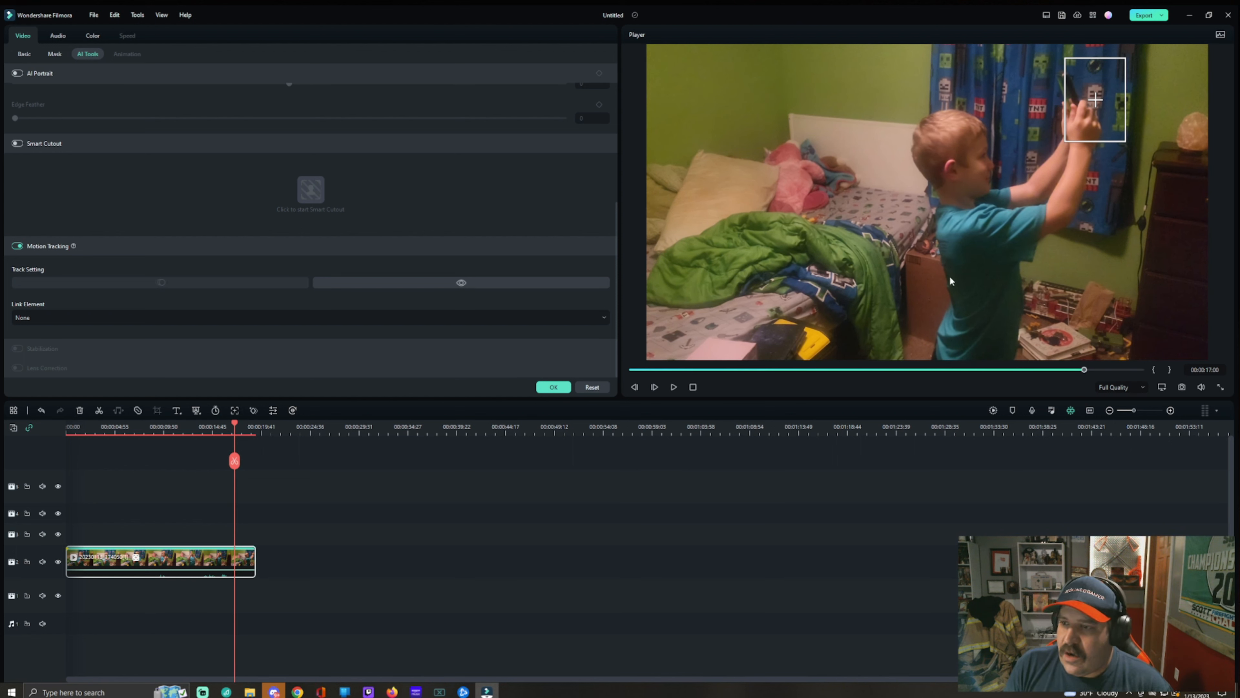
{"action": "left_click_drag", "start_coordinate": [1097, 108], "coordinate": [1072, 109]}
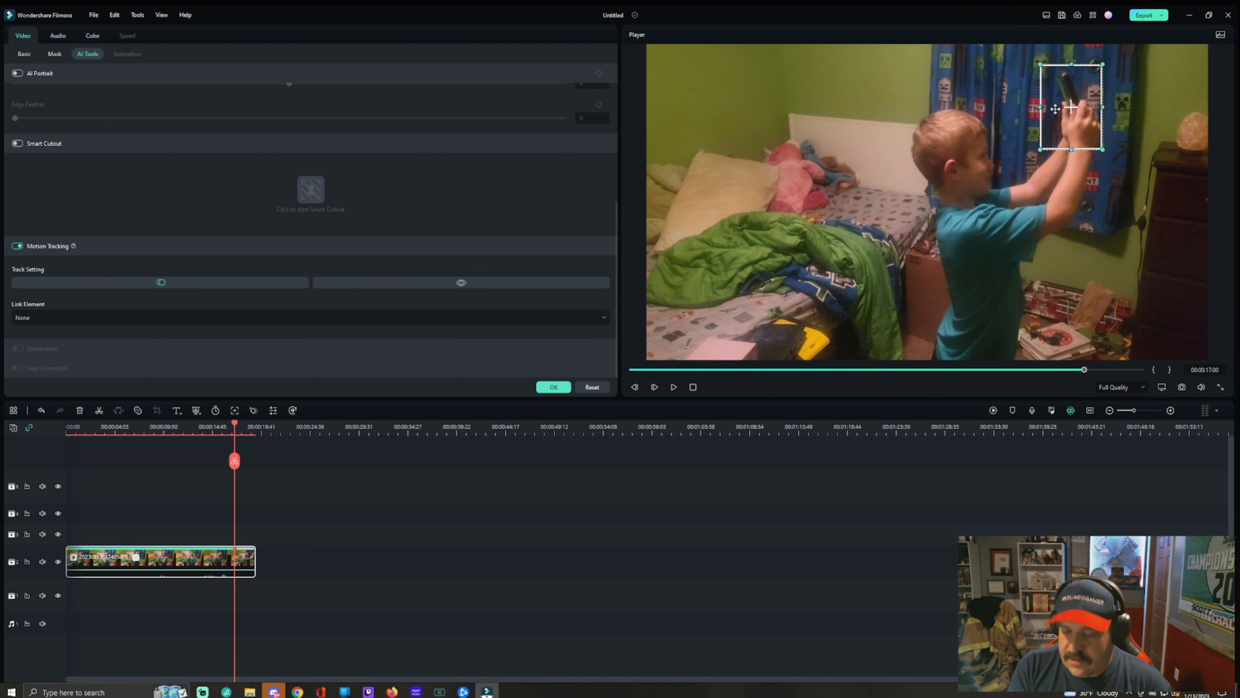
{"action": "left_click", "coordinate": [161, 282]}
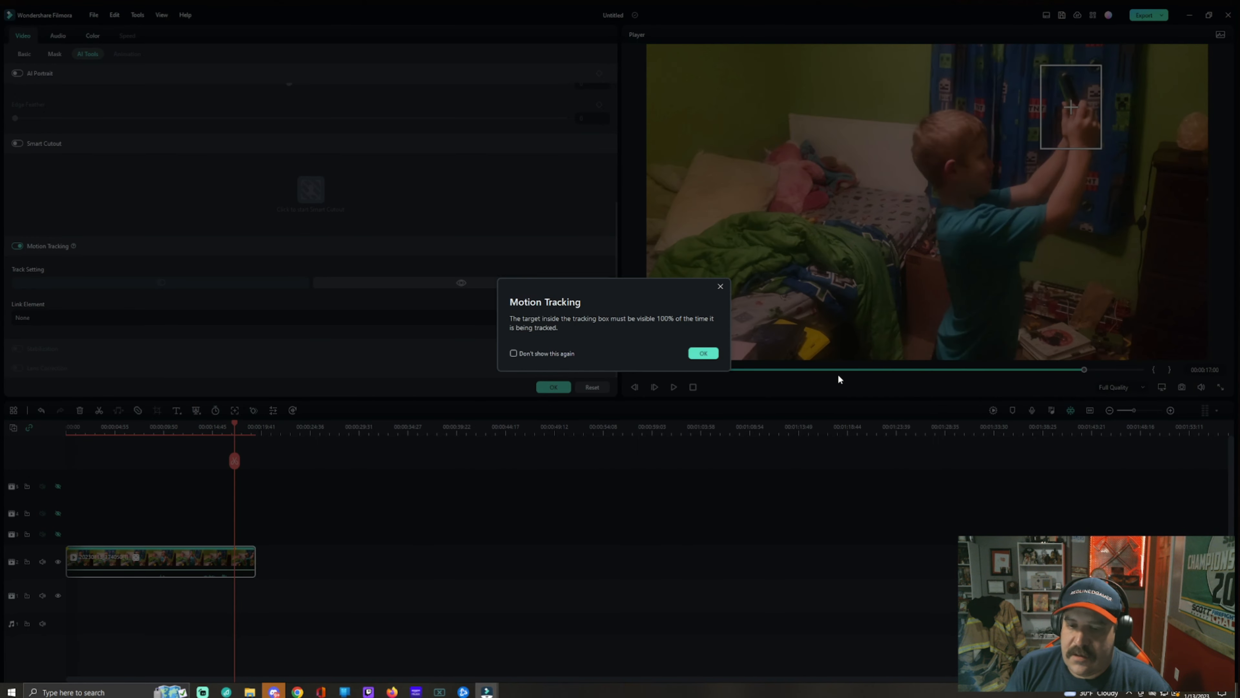
{"action": "left_click", "coordinate": [709, 355]}
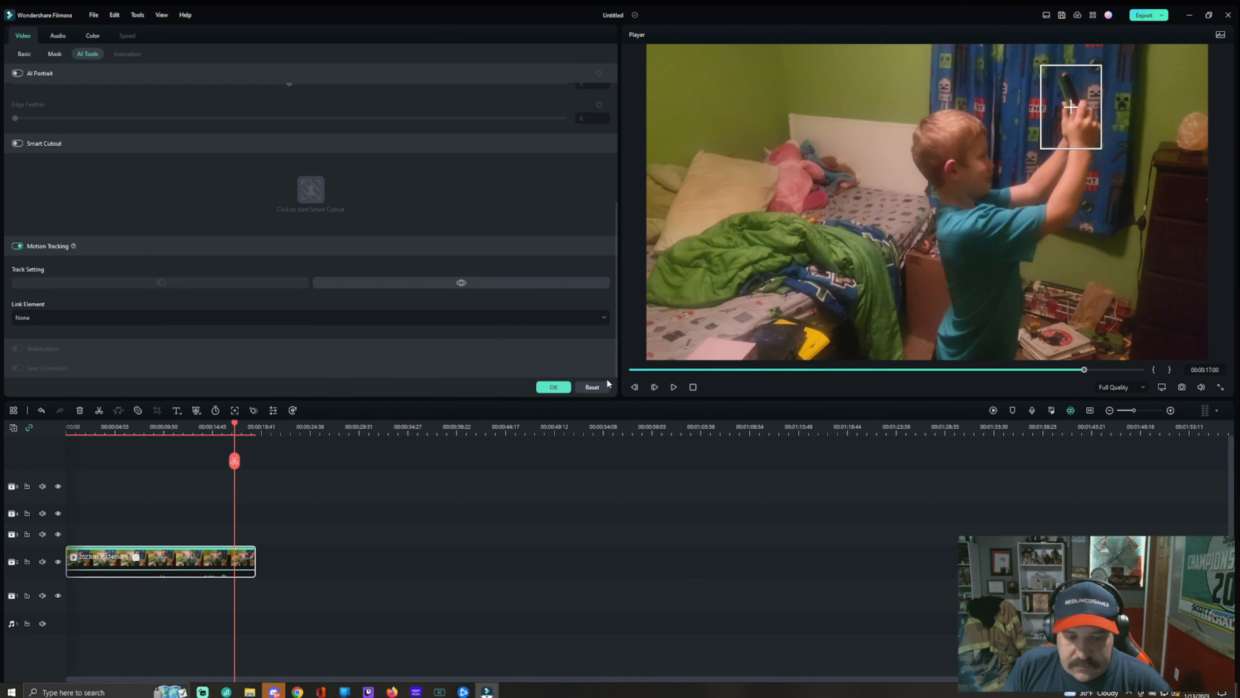
Move the playhead to 00:00:07:27 and link a mosaic to the motion track.
{"action": "left_click_drag", "start_coordinate": [236, 425], "coordinate": [140, 500]}
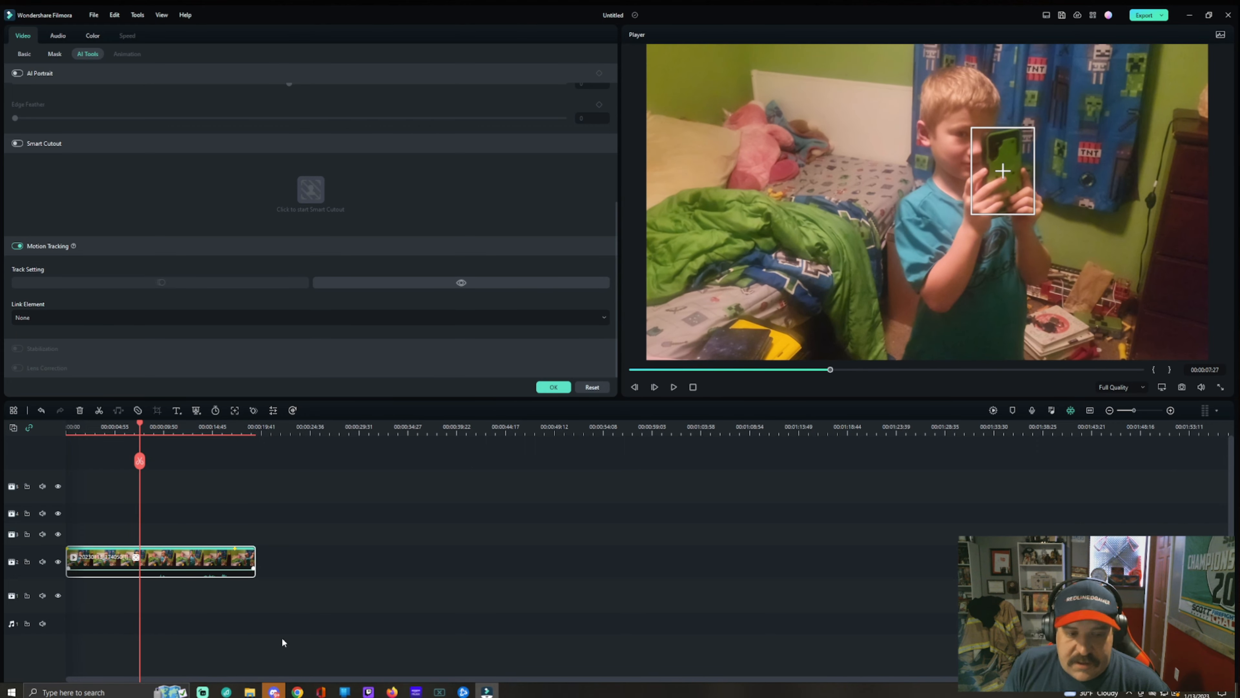
{"action": "left_click", "coordinate": [293, 318]}
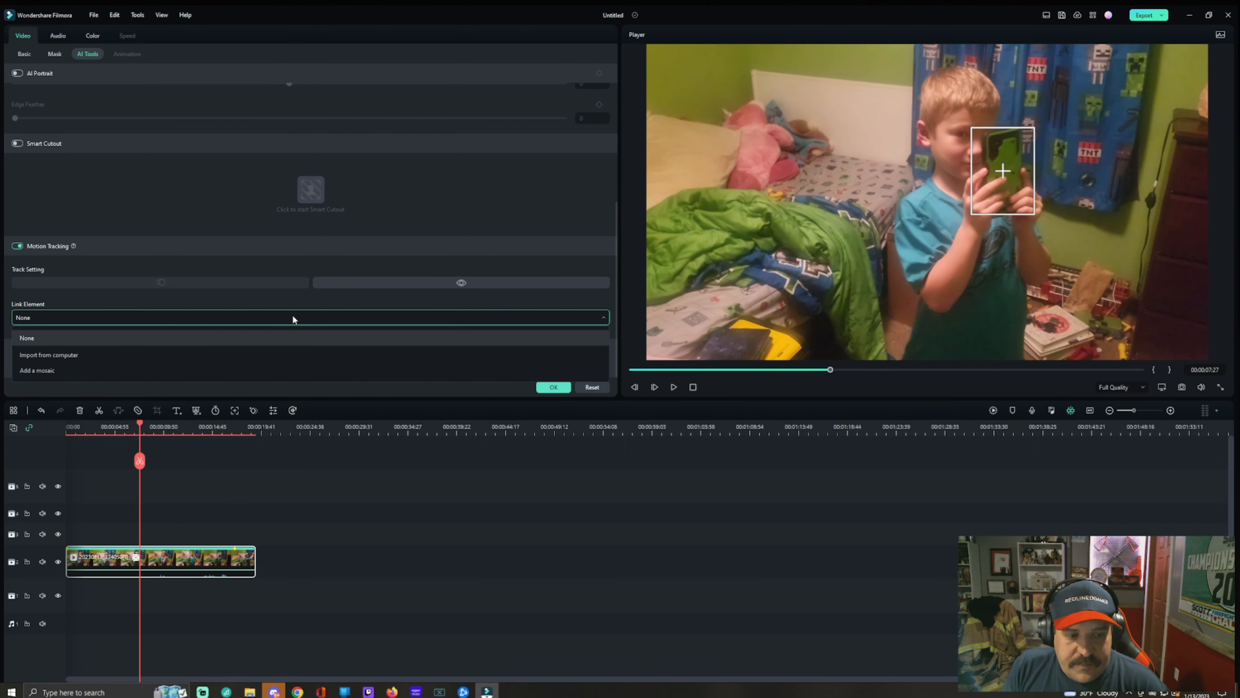
{"action": "left_click", "coordinate": [171, 378]}
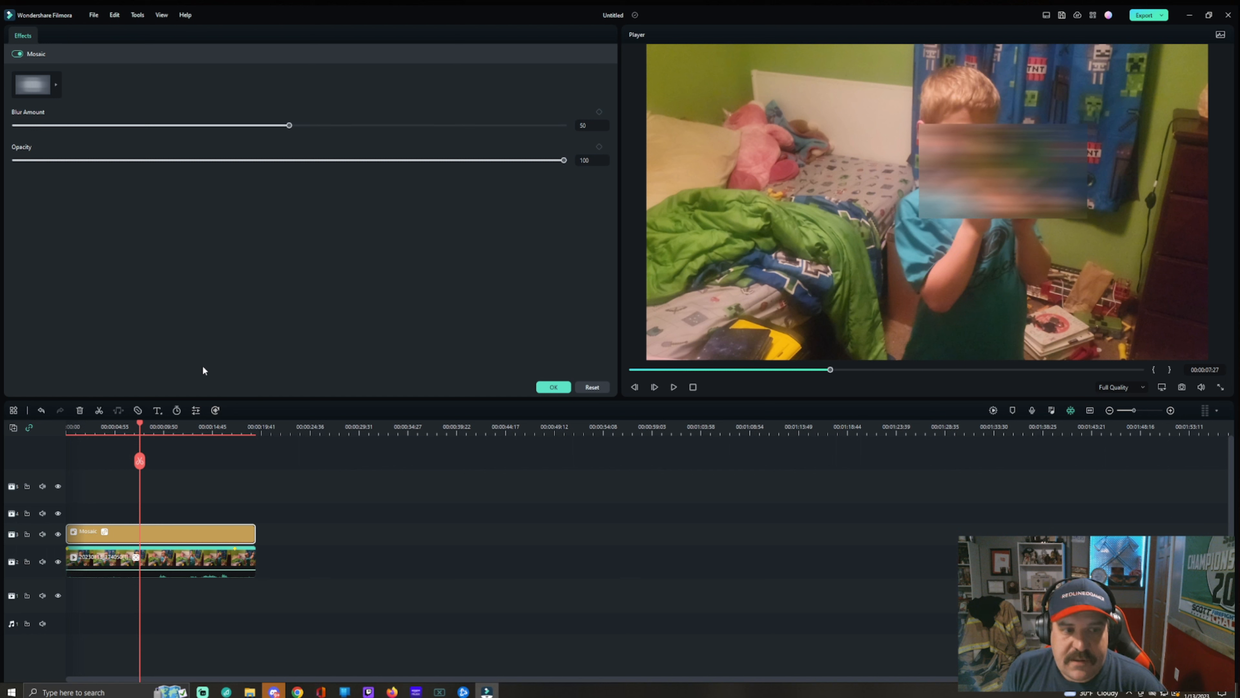
Narrow the mosaic to the phone's width, align it over the phone in the first frame and apply the effect.
{"action": "left_click", "coordinate": [935, 166]}
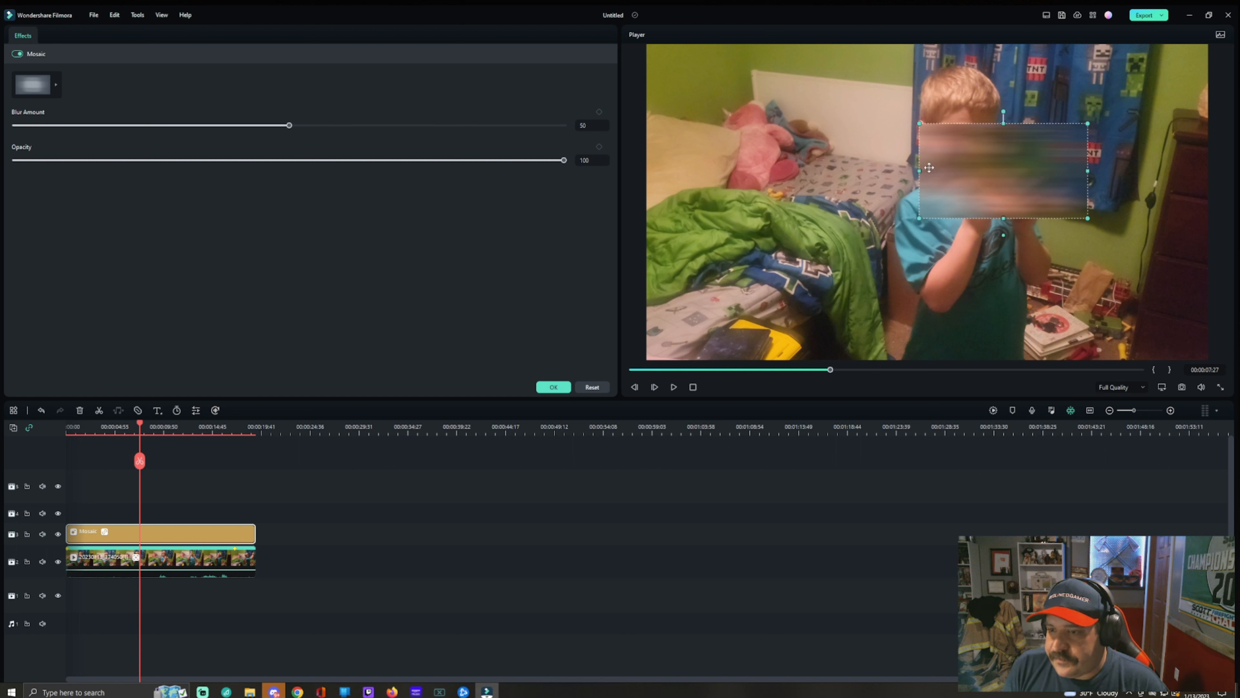
{"action": "left_click_drag", "start_coordinate": [918, 173], "coordinate": [990, 213]}
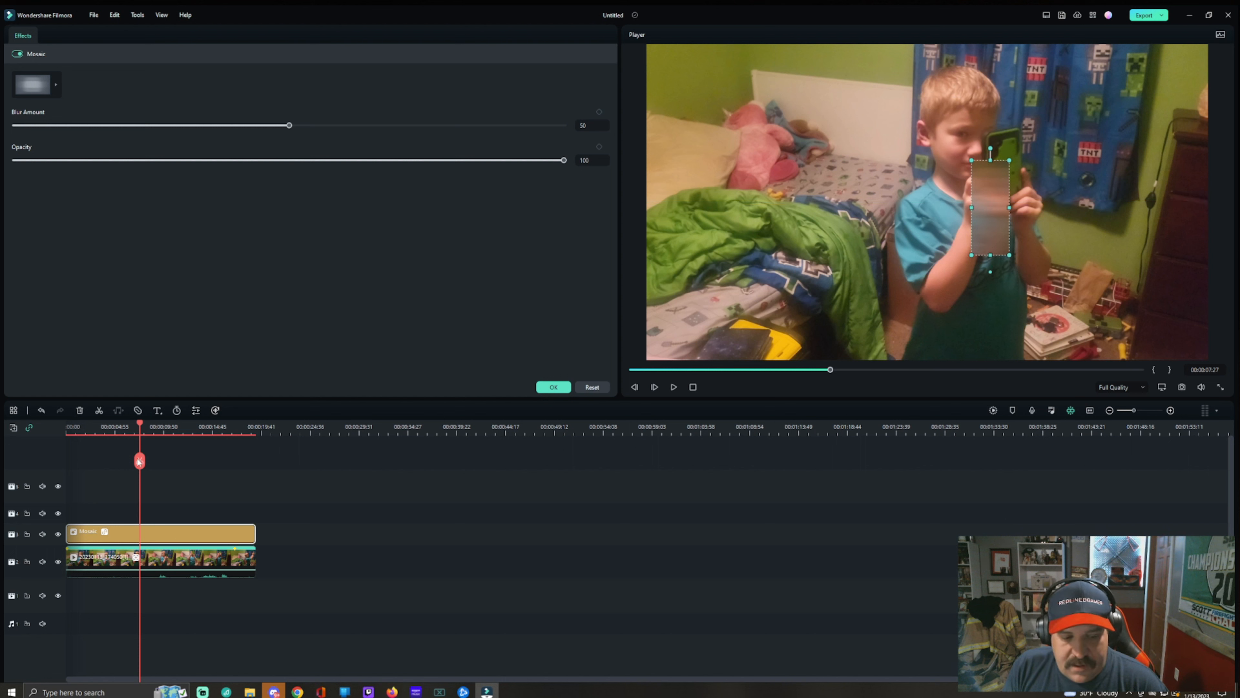
{"action": "left_click_drag", "start_coordinate": [140, 428], "coordinate": [120, 426]}
{"action": "mouse_move", "coordinate": [951, 211]}
{"action": "left_mouse_down"}
{"action": "mouse_move", "coordinate": [955, 181]}
{"action": "mouse_move", "coordinate": [944, 192]}
{"action": "left_mouse_up"}
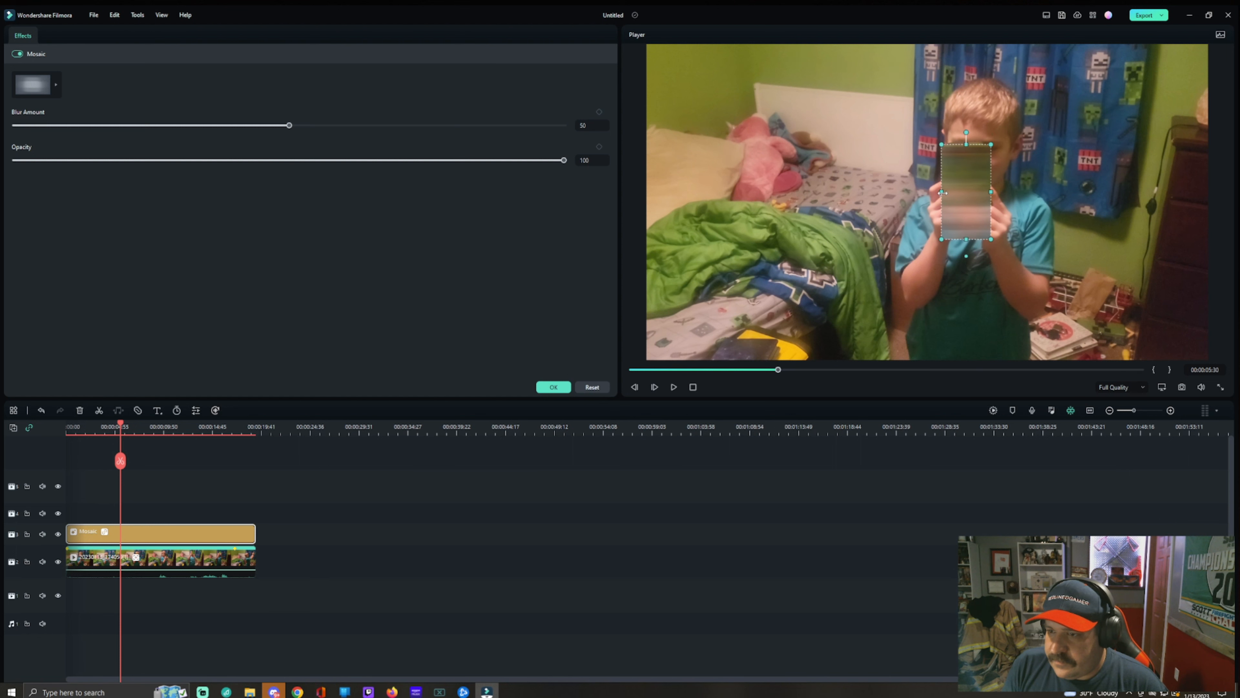
{"action": "left_click_drag", "start_coordinate": [121, 428], "coordinate": [50, 446]}
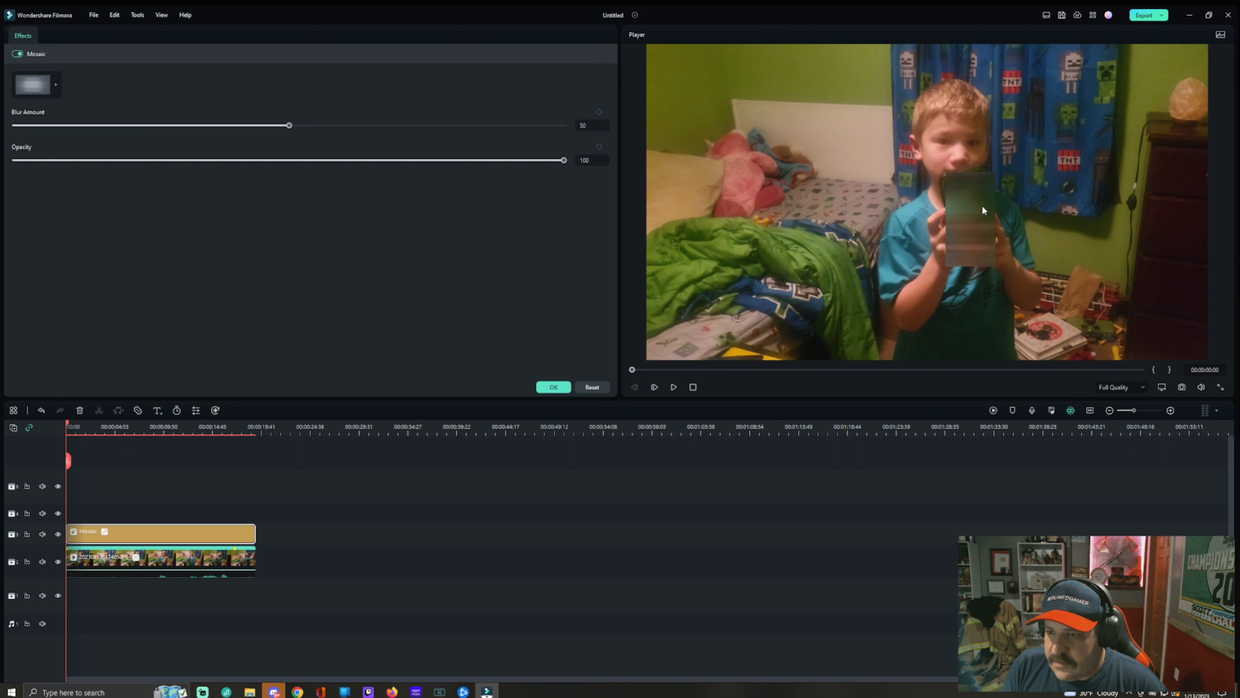
{"action": "left_click_drag", "start_coordinate": [980, 205], "coordinate": [954, 223]}
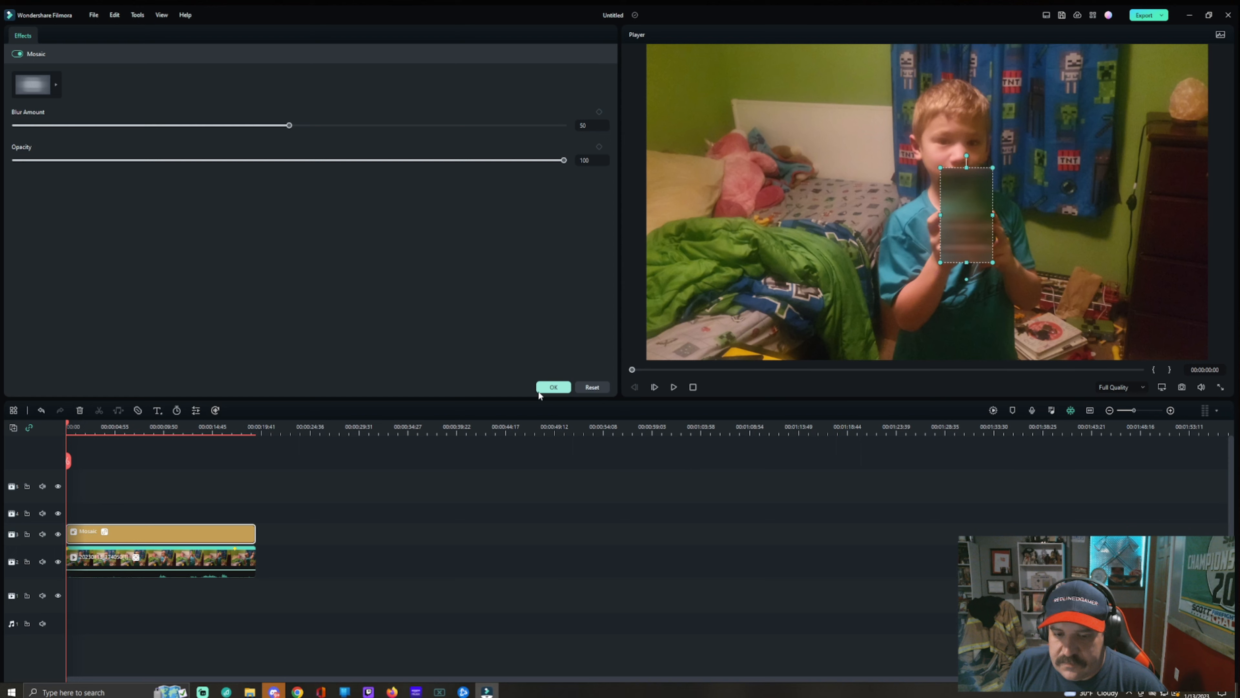
{"action": "left_click", "coordinate": [552, 387]}
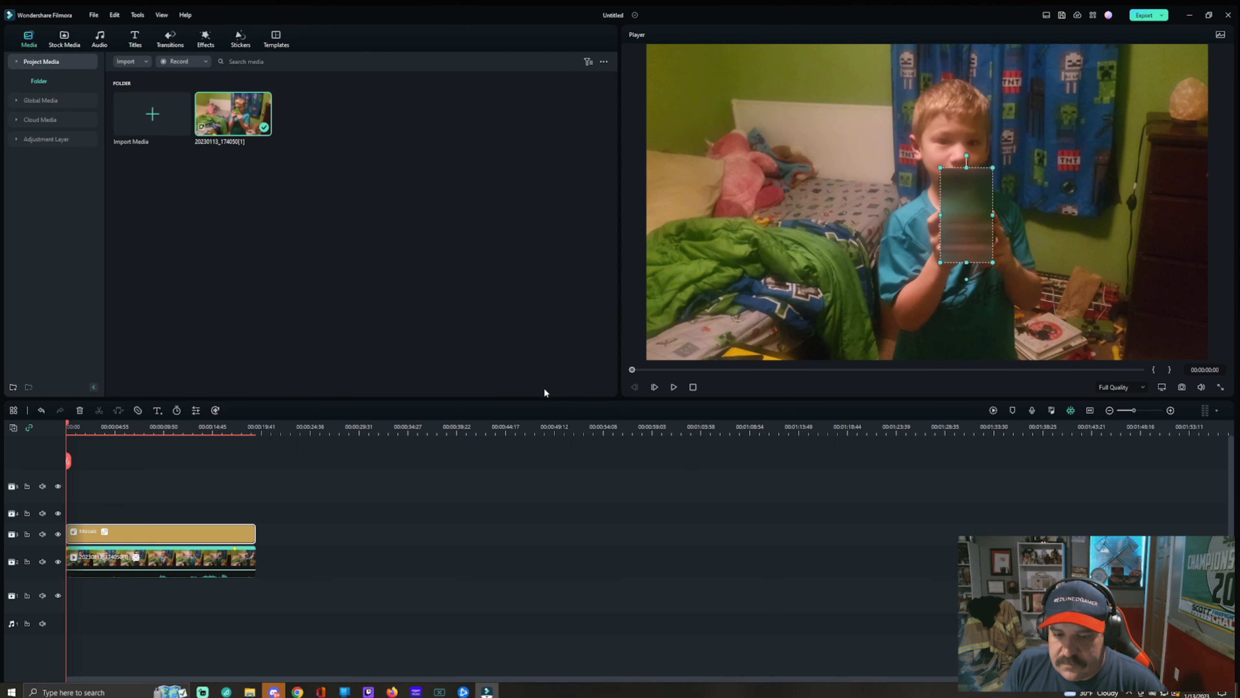
Play the clip to check the mosaic's coverage of the phone and return the playhead to 00:00:16:53.
{"action": "left_click", "coordinate": [674, 387]}
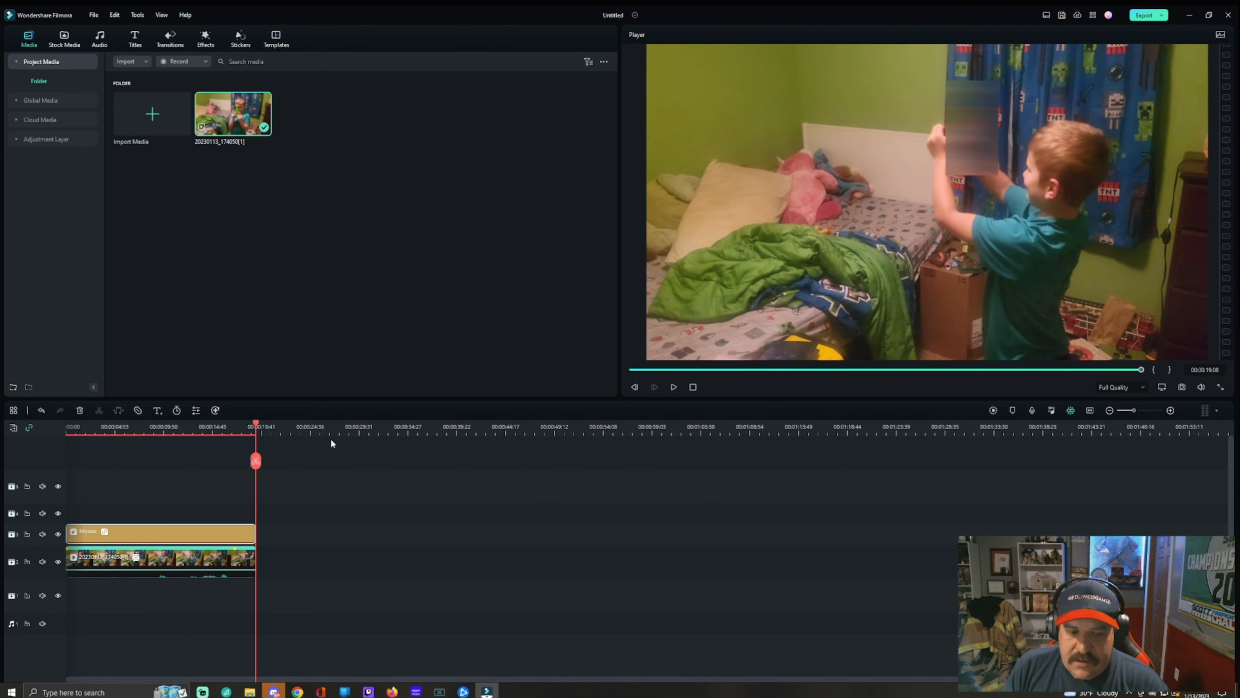
{"action": "left_click_drag", "start_coordinate": [258, 427], "coordinate": [239, 437]}
{"action": "left_click_drag", "start_coordinate": [237, 436], "coordinate": [234, 439]}
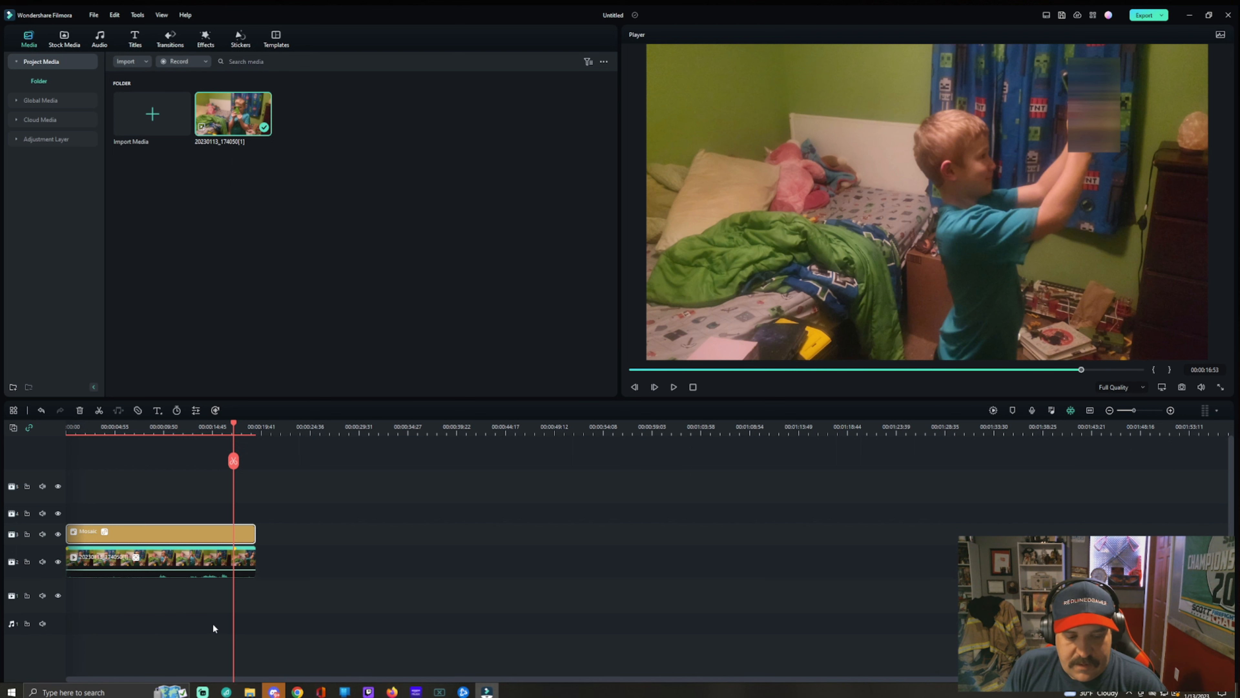
At 00:00:16:53, reposition the tracking box and the mosaic over the raised phone and apply the change.
{"action": "double_click", "coordinate": [216, 570]}
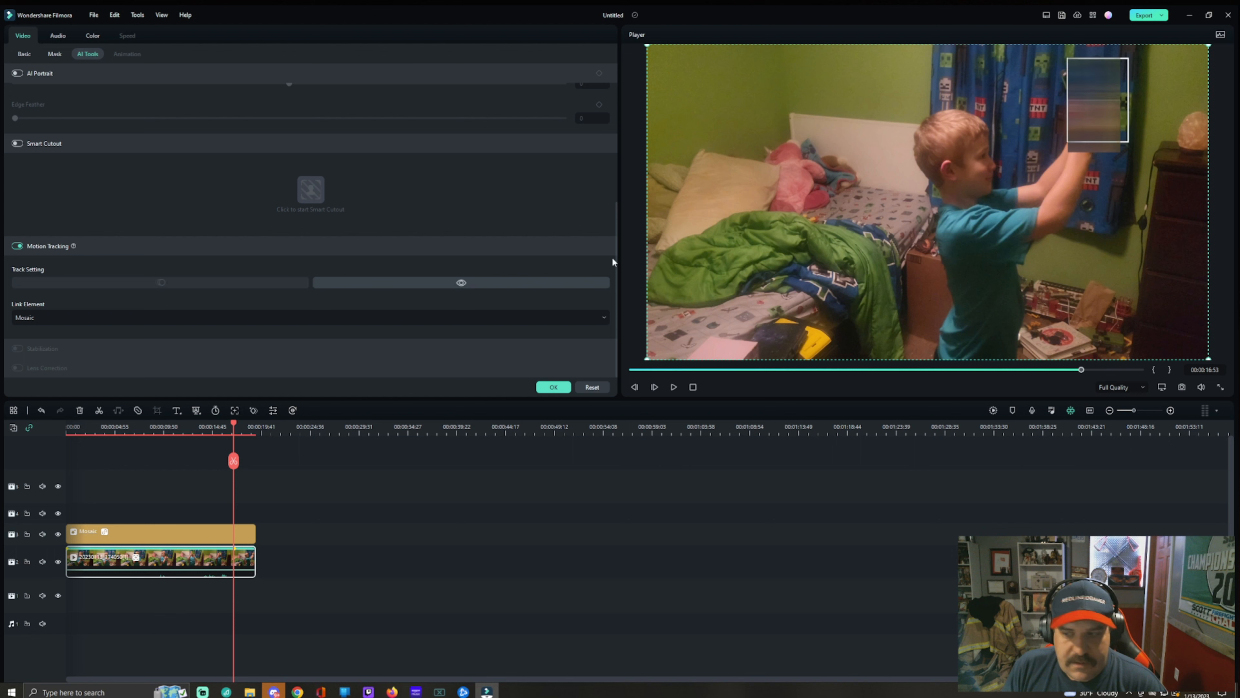
{"action": "left_click", "coordinate": [1110, 112]}
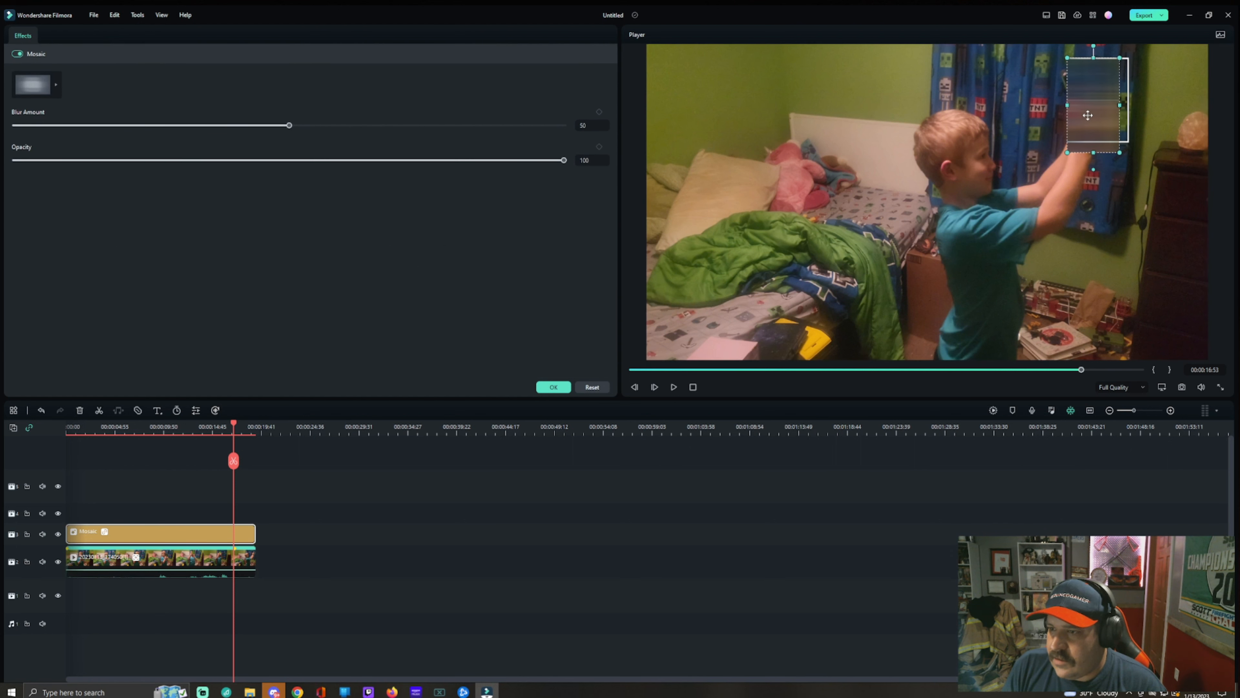
{"action": "left_click_drag", "start_coordinate": [1103, 88], "coordinate": [1033, 136]}
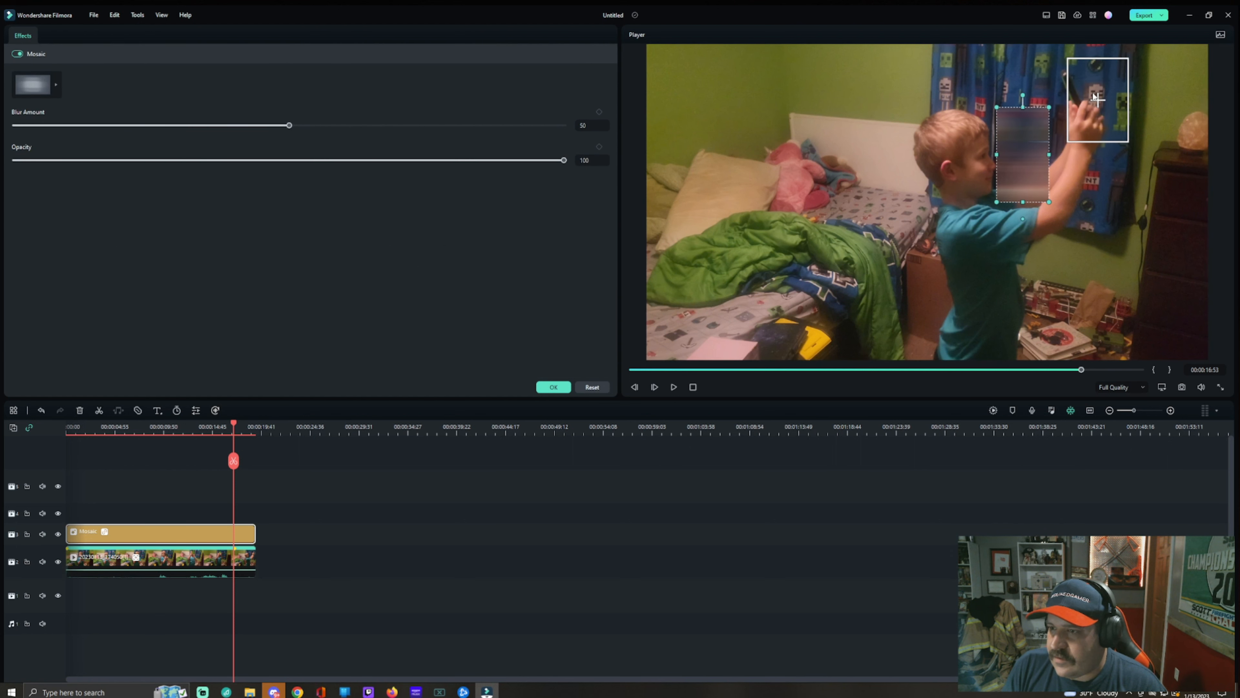
{"action": "left_click", "coordinate": [1074, 99]}
{"action": "mouse_move", "coordinate": [1076, 95]}
{"action": "left_mouse_down"}
{"action": "mouse_move", "coordinate": [1045, 122]}
{"action": "mouse_move", "coordinate": [1097, 80]}
{"action": "mouse_move", "coordinate": [1088, 87]}
{"action": "left_mouse_up"}
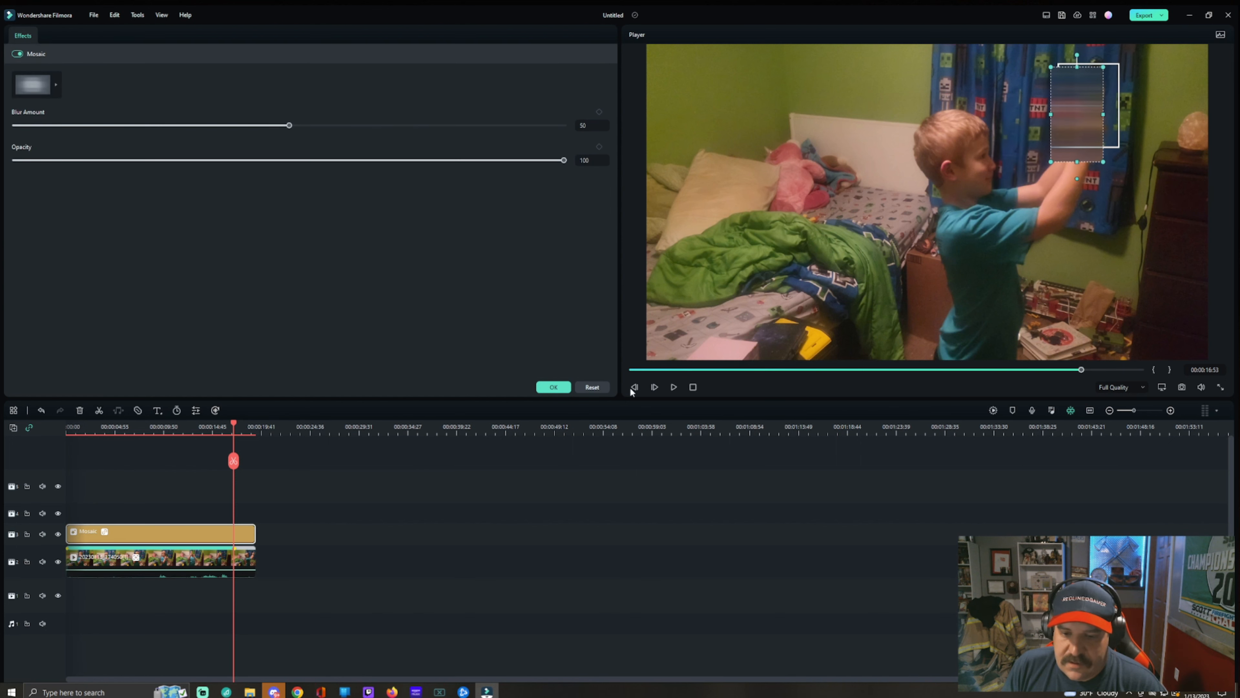
{"action": "left_click", "coordinate": [563, 385]}
Replay the end of the clip and the section up to 00:00:12:44 to check how the mosaic follows the phone.
{"action": "left_click", "coordinate": [223, 426]}
{"action": "left_click", "coordinate": [674, 386]}
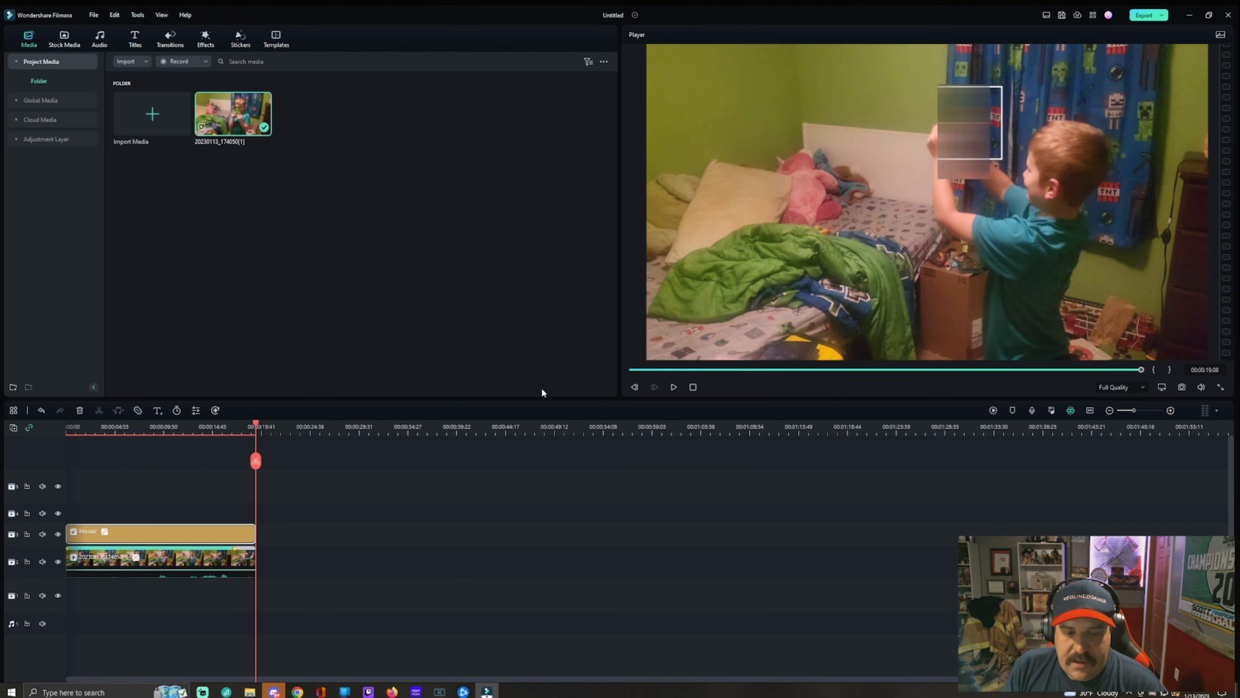
{"action": "left_click_drag", "start_coordinate": [257, 425], "coordinate": [189, 442]}
{"action": "key", "text": "space"}
{"action": "key", "text": "space"}
Shift and slightly widen the mosaic over the phone at 00:00:12:44 and replay that section.
{"action": "left_click", "coordinate": [1008, 121]}
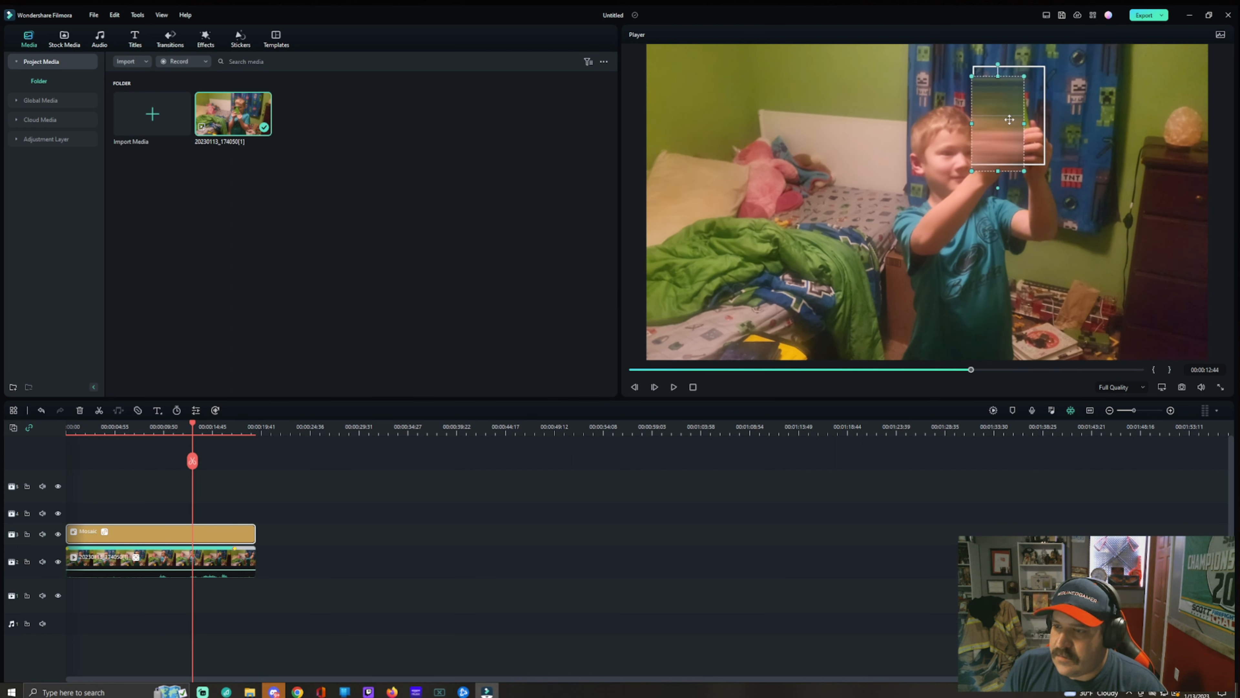
{"action": "left_click_drag", "start_coordinate": [1009, 119], "coordinate": [1011, 116]}
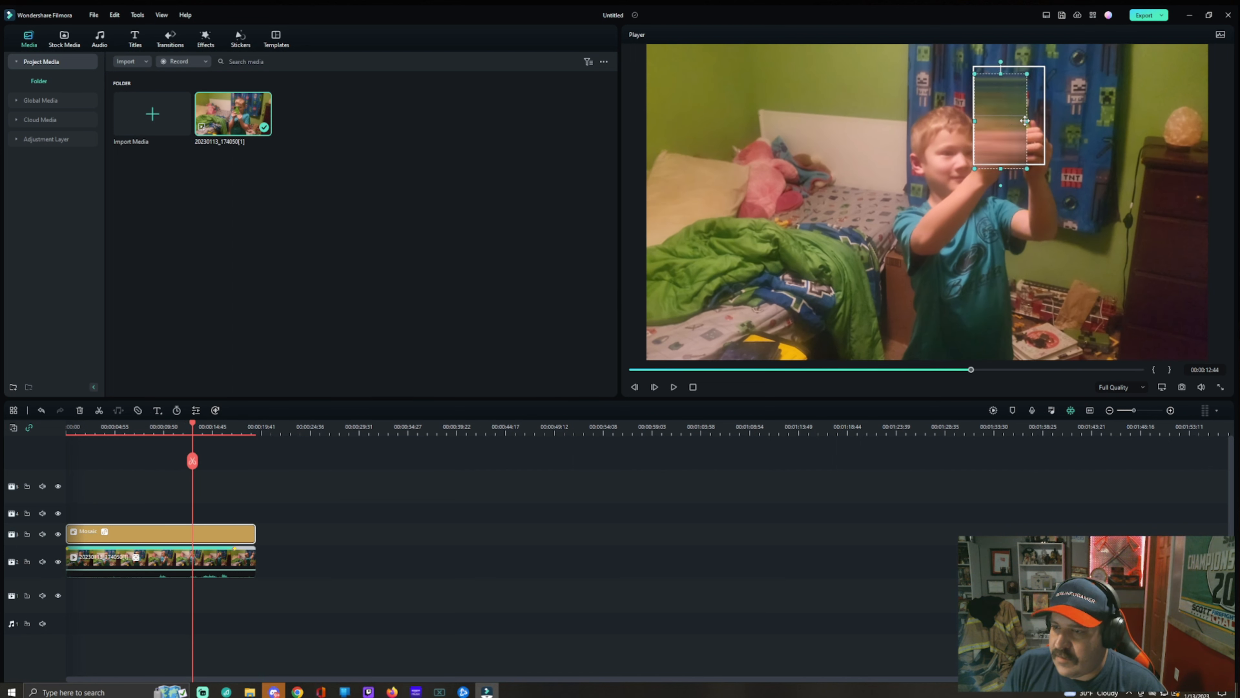
{"action": "left_click_drag", "start_coordinate": [1027, 122], "coordinate": [1019, 120]}
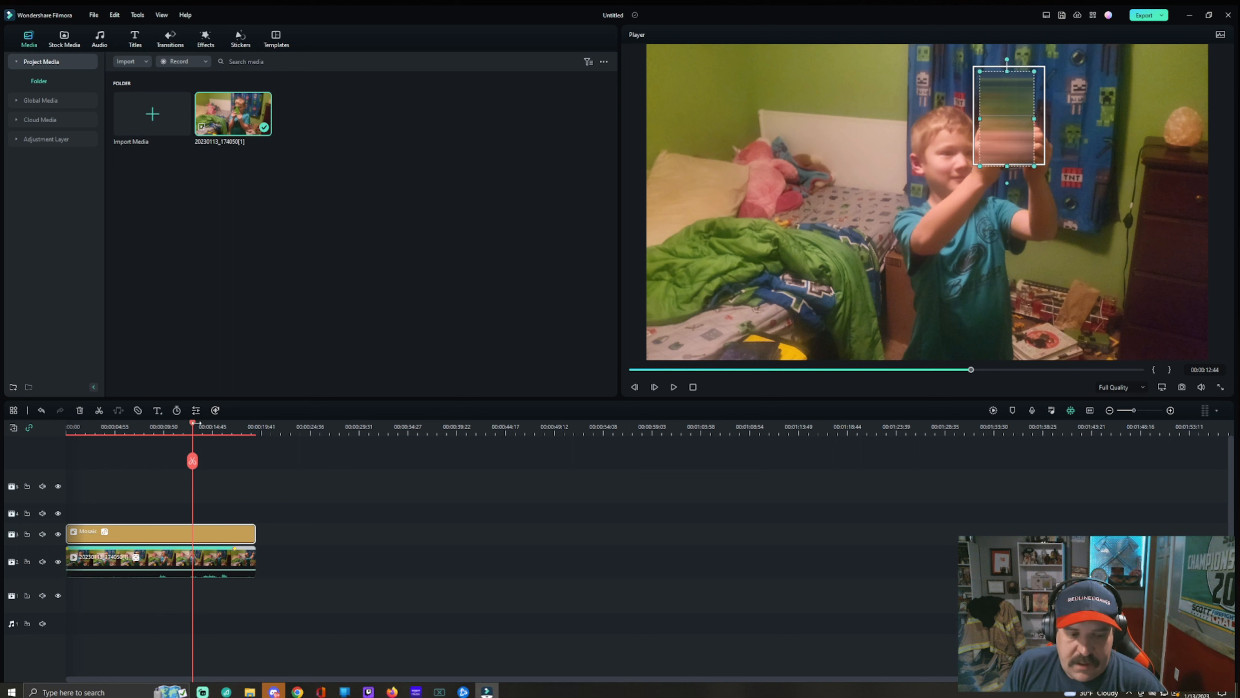
{"action": "left_click_drag", "start_coordinate": [193, 422], "coordinate": [173, 425]}
{"action": "key", "text": "space"}
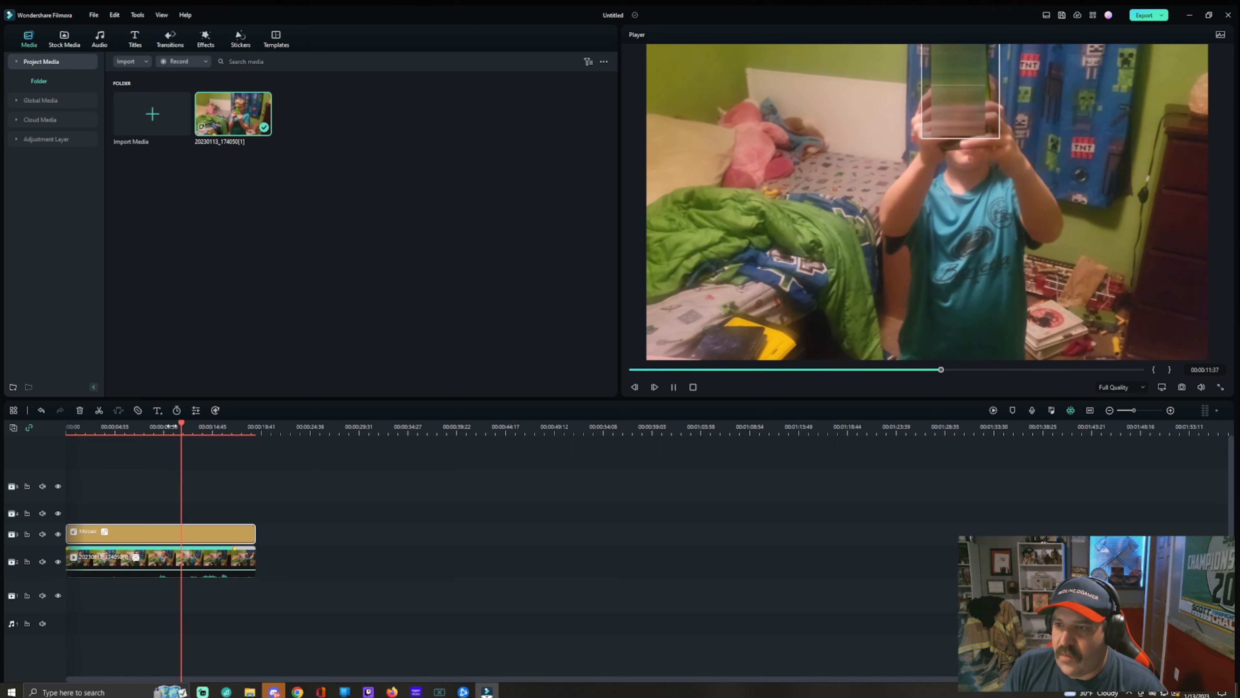